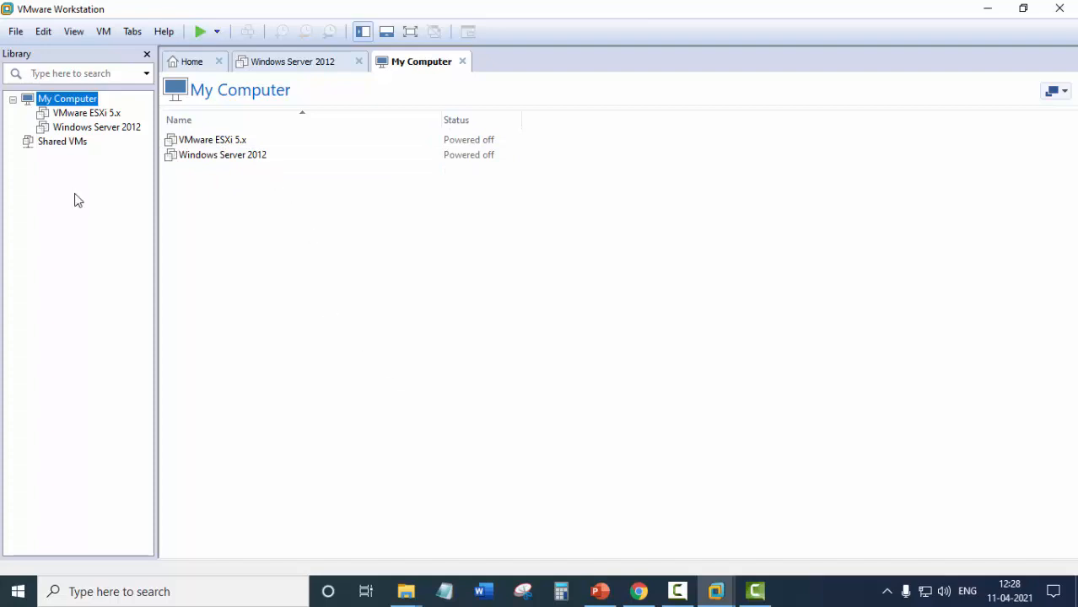
Step: Start a new custom virtual machine with Workstation 14.x hardware compatibility and the option to install the operating system later
click(187, 66)
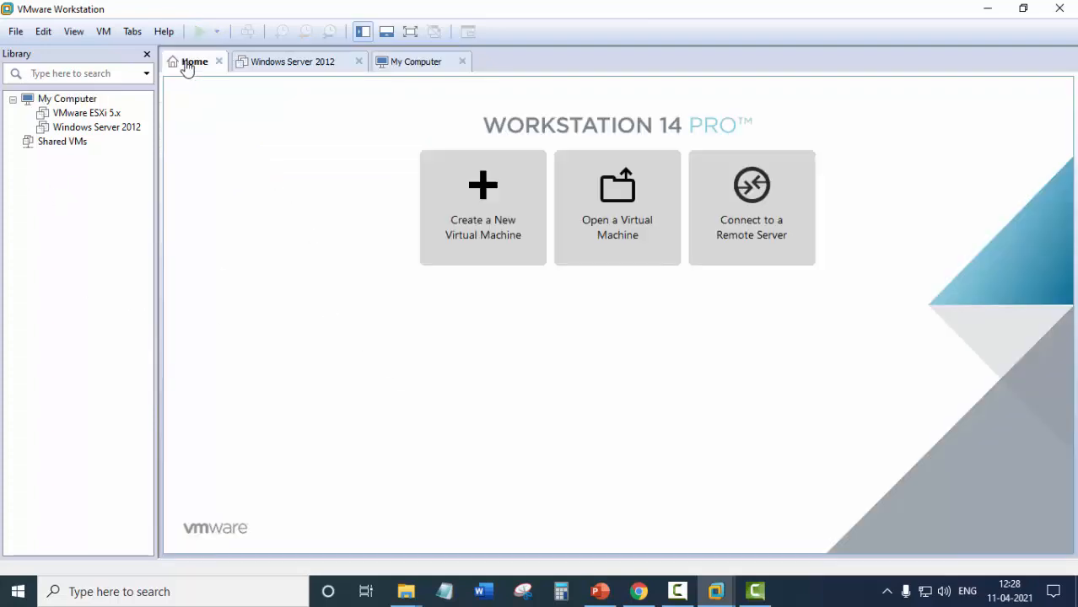
click(488, 233)
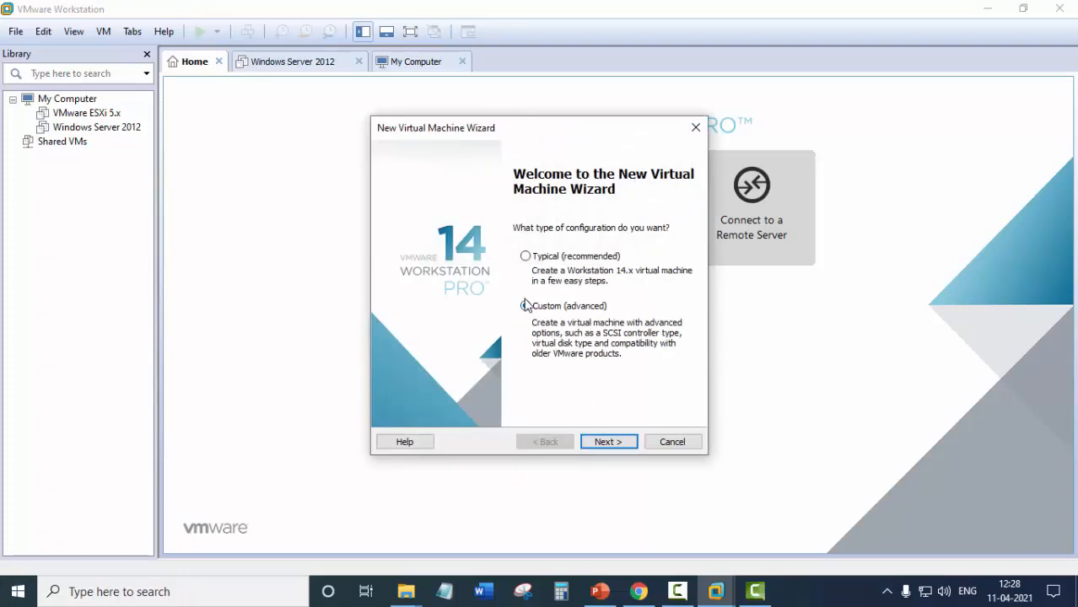
click(609, 442)
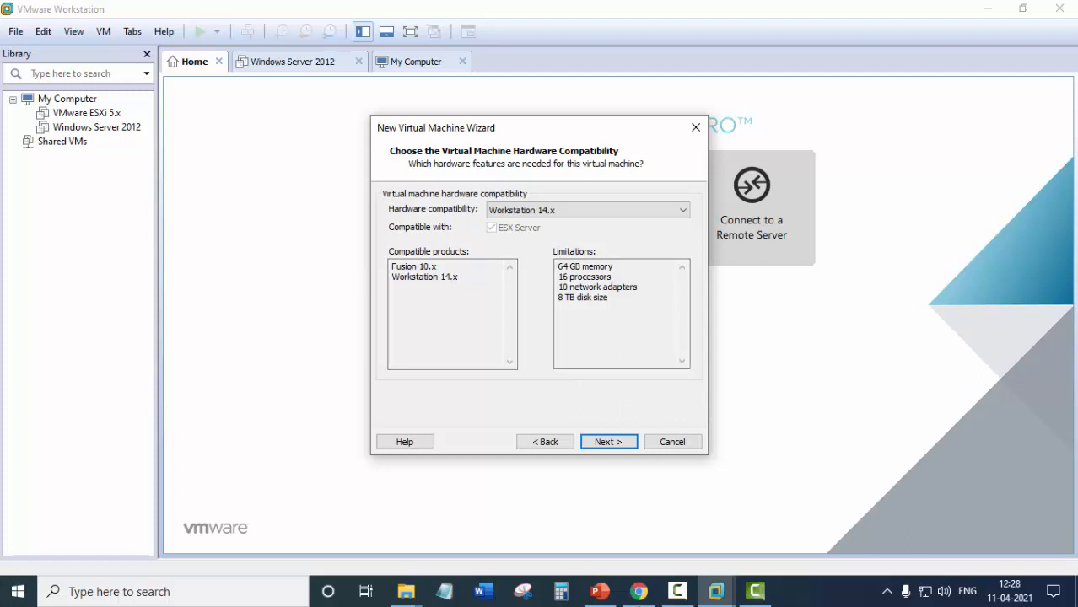
click(606, 443)
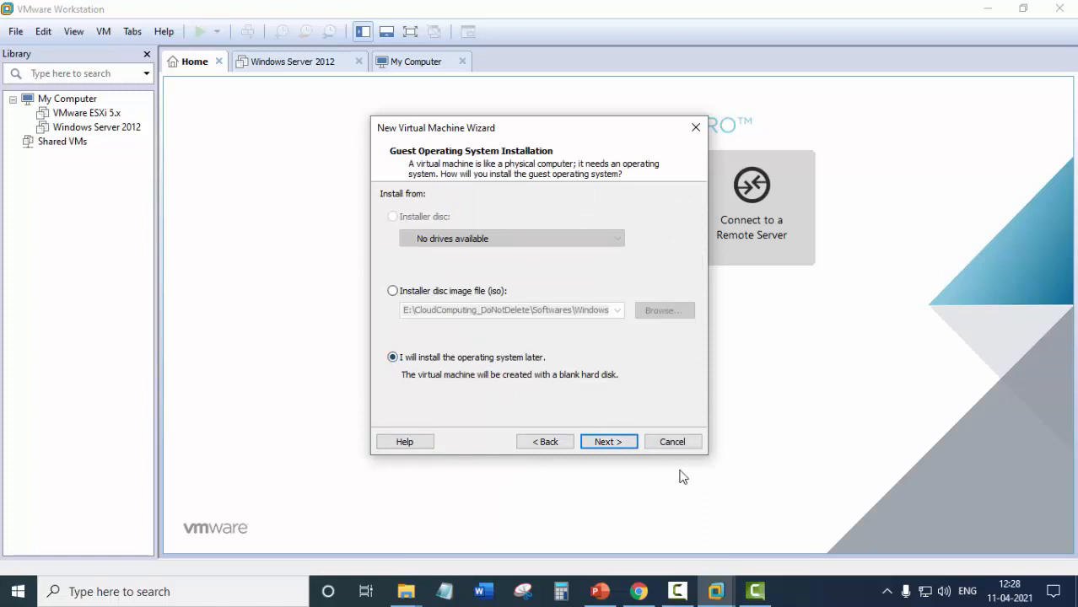
click(620, 445)
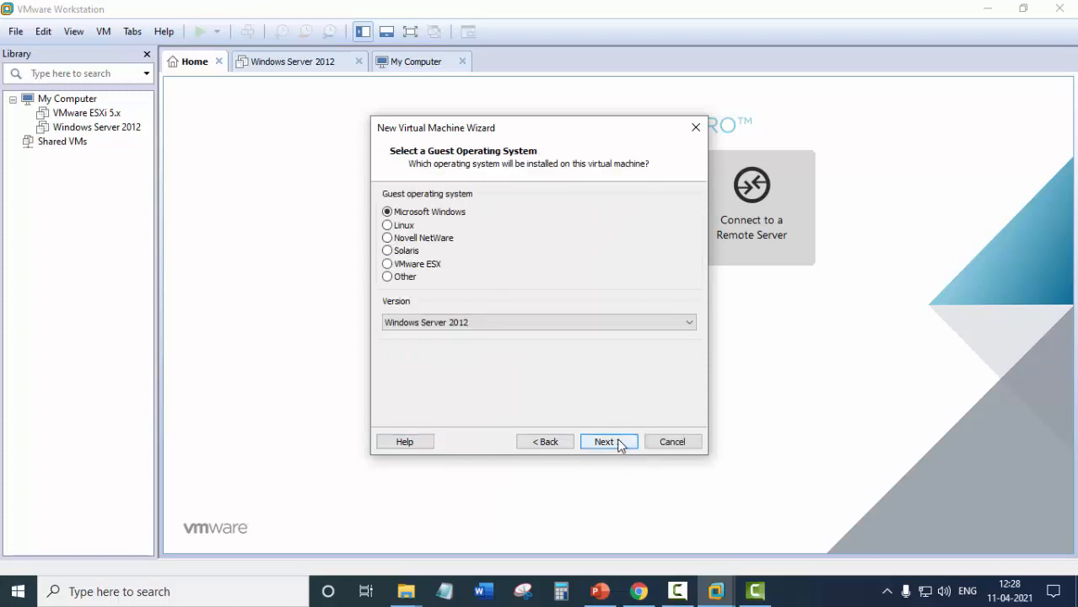
Step: Choose Linux as the guest operating system with Ubuntu 64-bit as its version
click(388, 226)
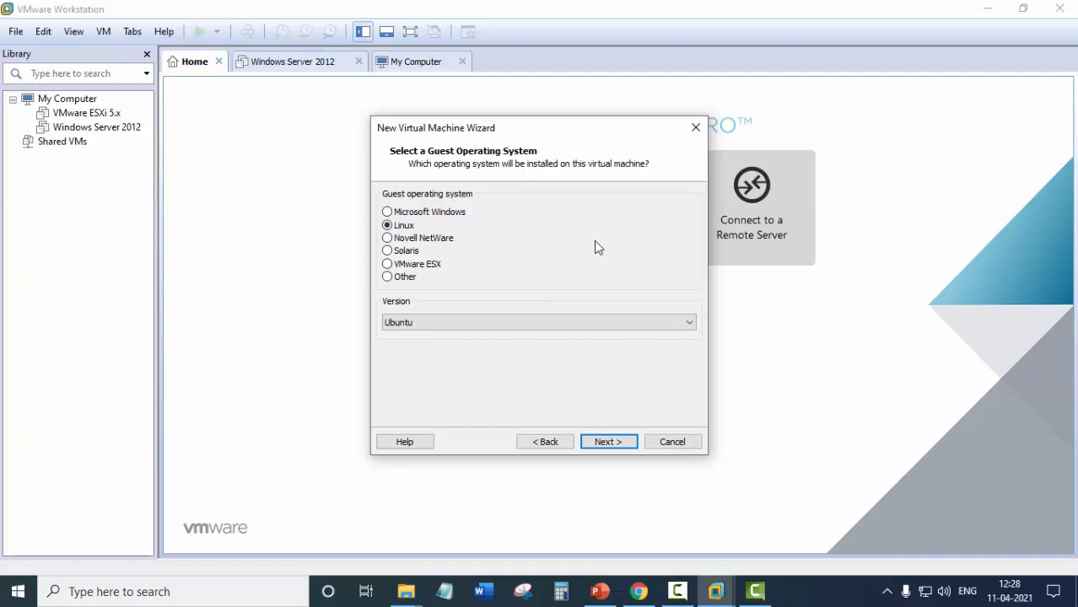
click(680, 326)
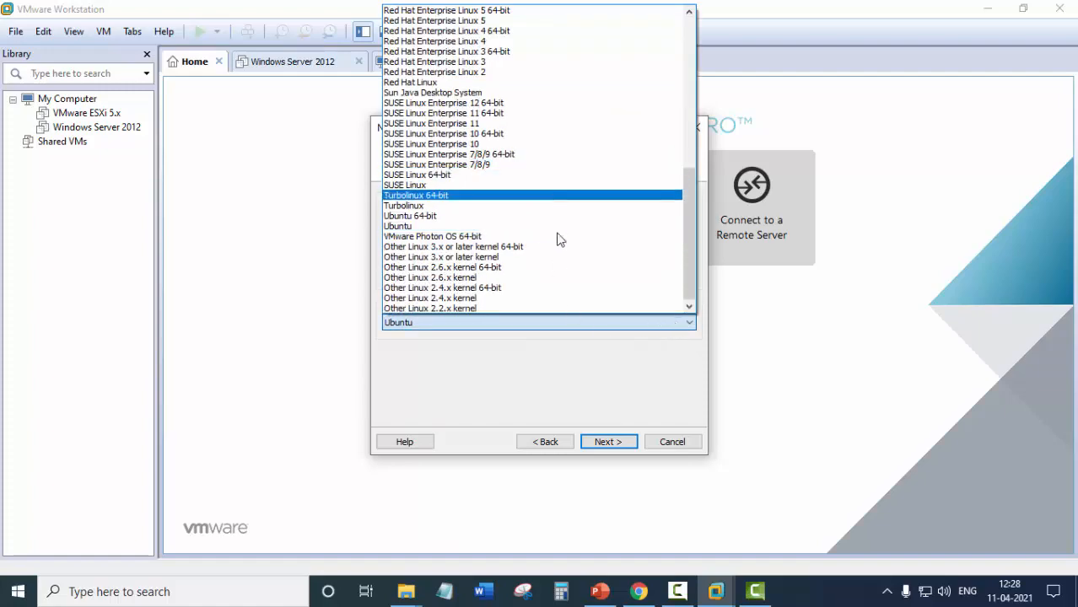
scroll(564, 236, up, 4)
scroll(562, 232, up, 7)
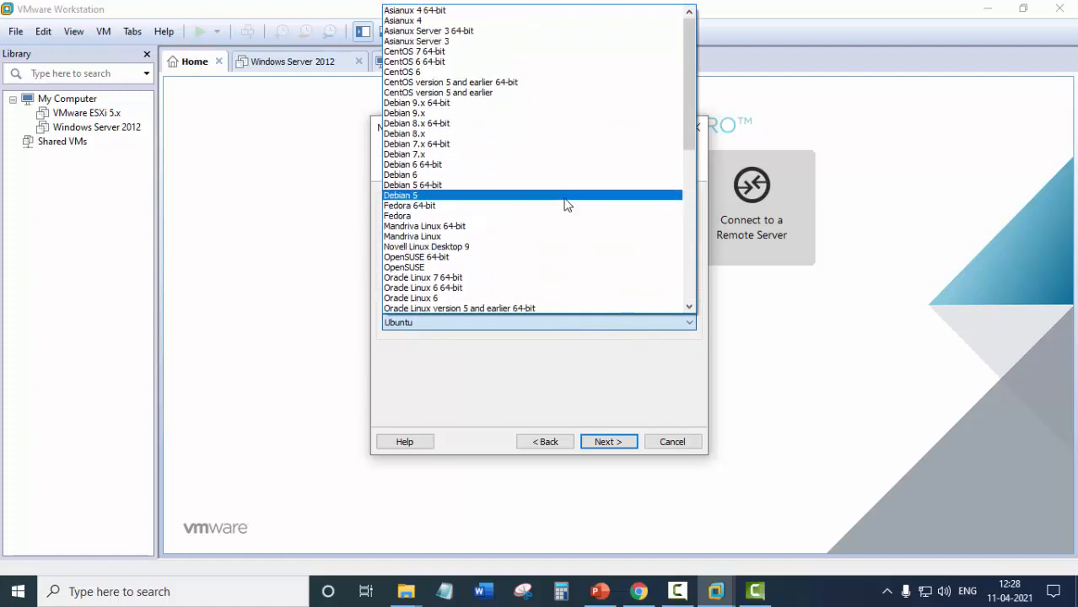
scroll(572, 207, down, 2)
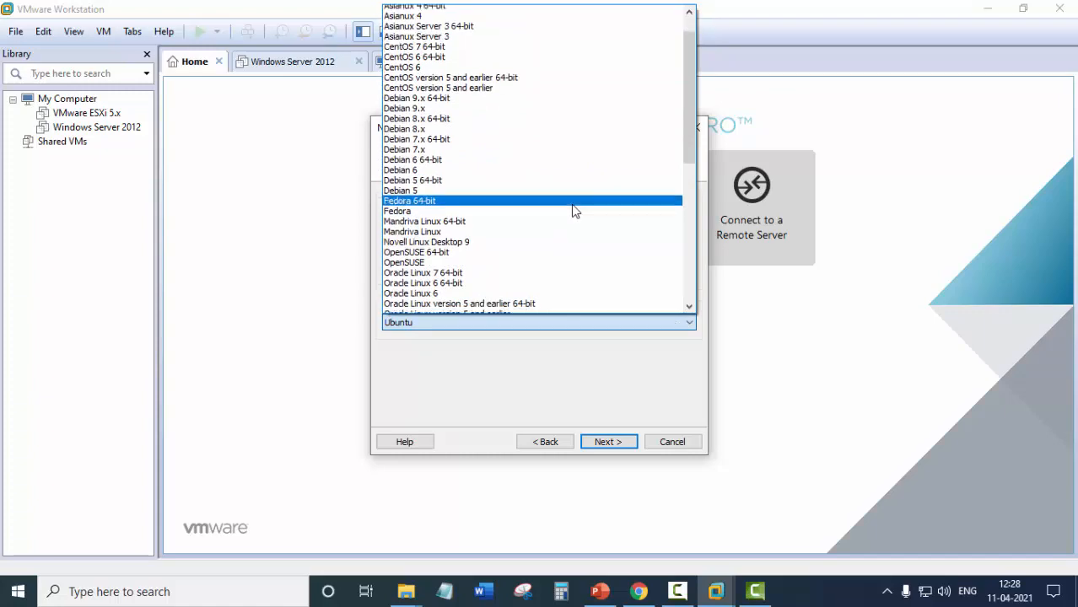
scroll(571, 205, down, 10)
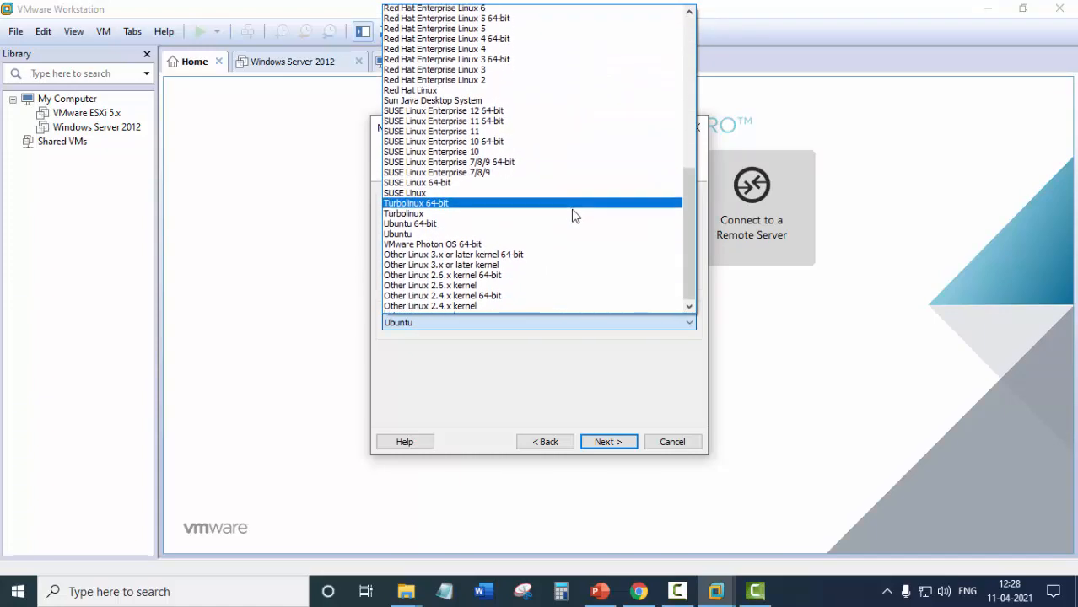
click(460, 216)
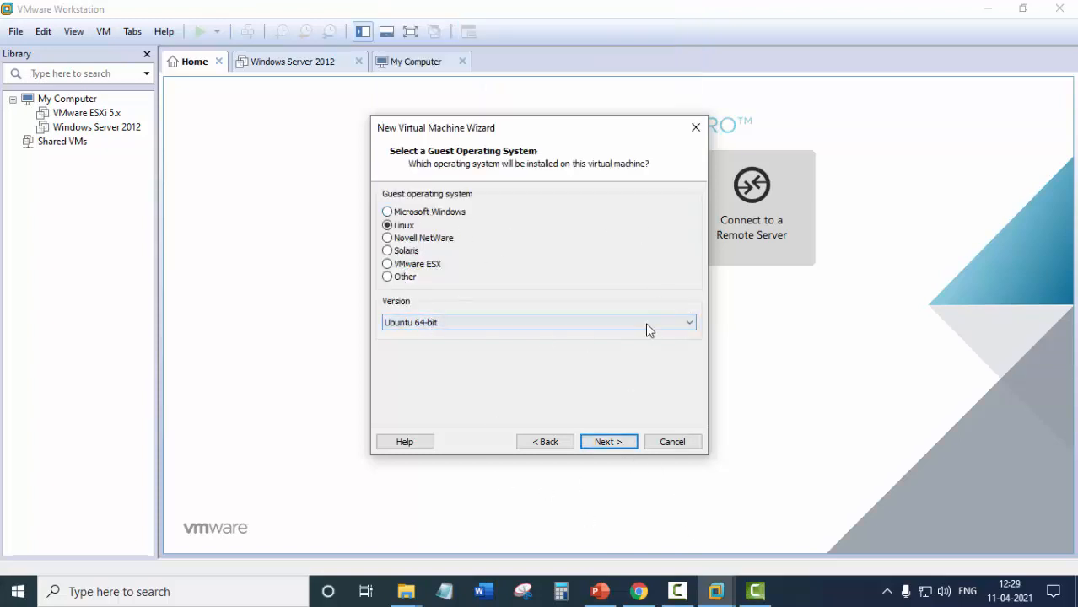
click(608, 442)
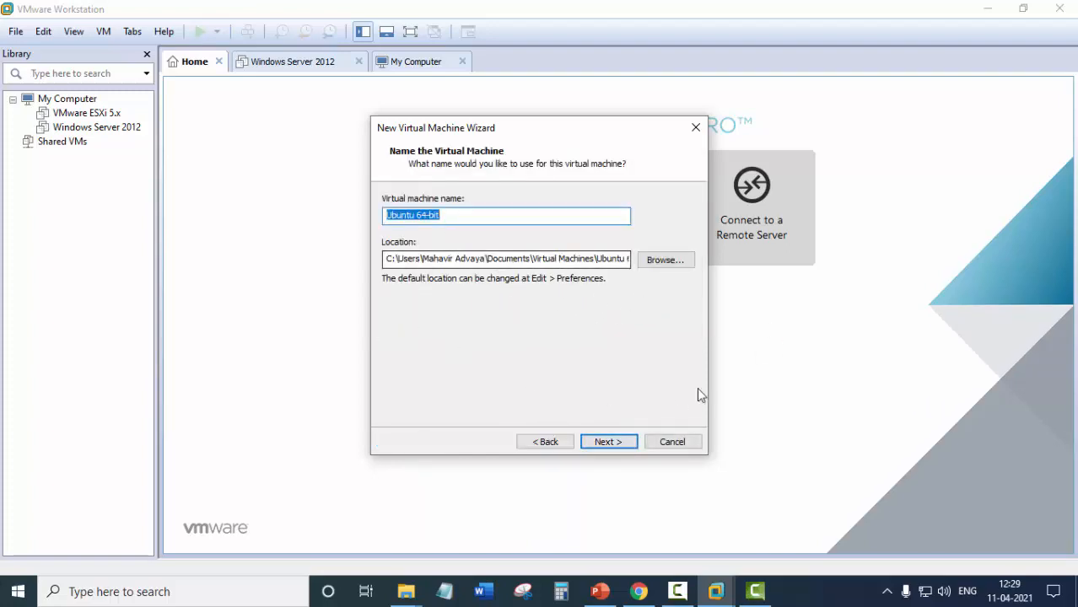
Step: Create a folder named CitrixXen under Documents and choose it as the virtual machine's location
click(668, 264)
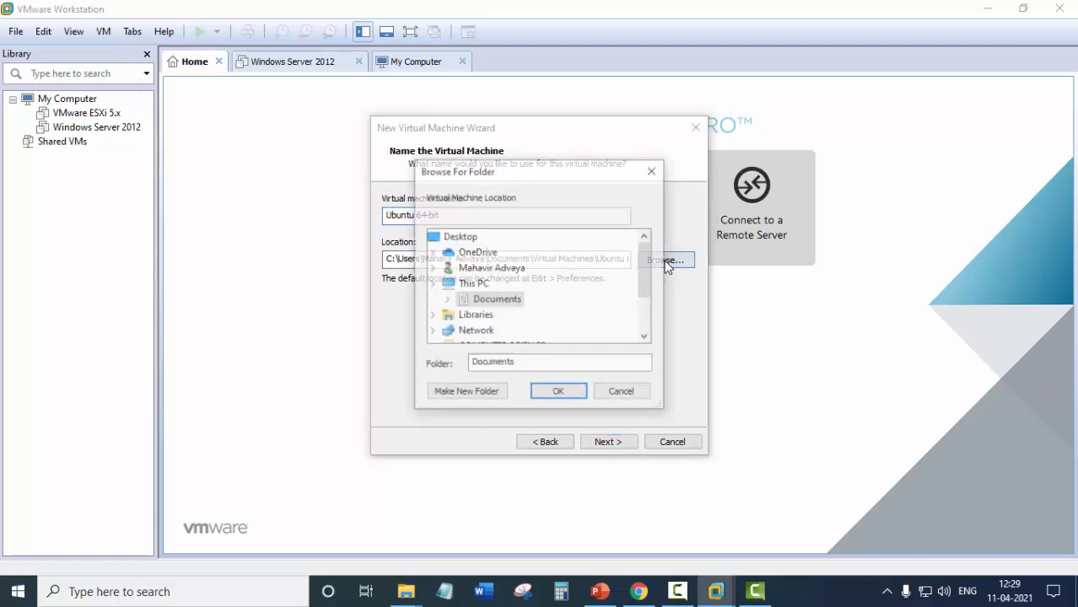
scroll(533, 267, down, 3)
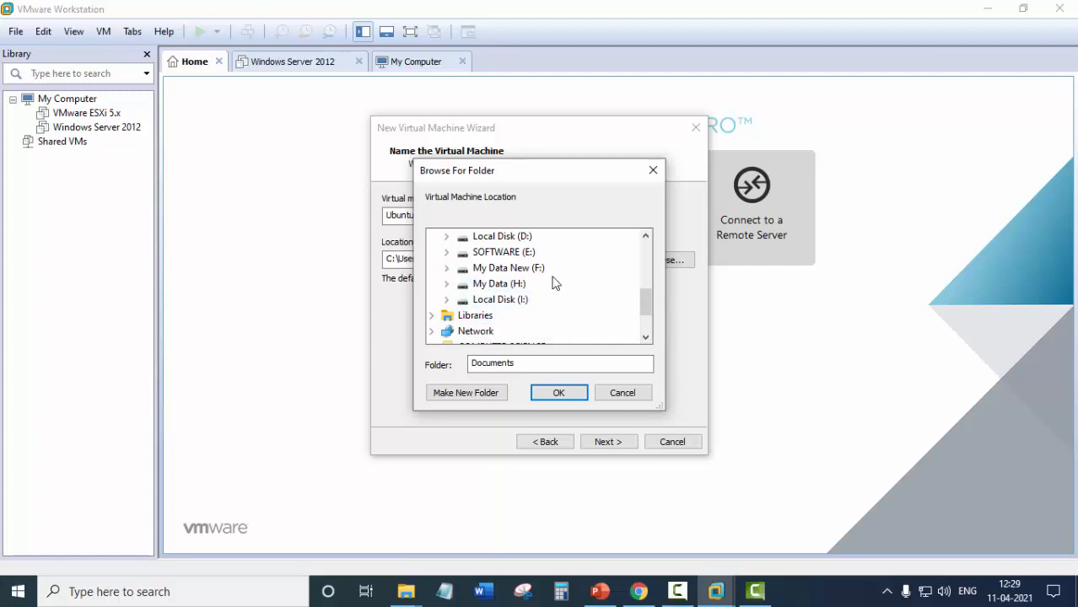
click(446, 268)
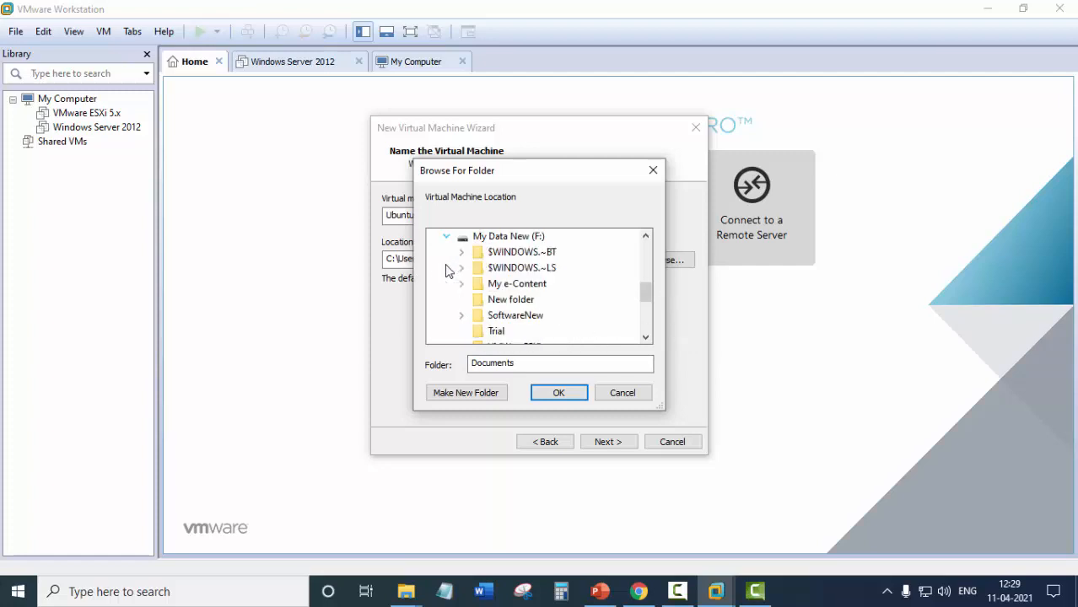
click(467, 393)
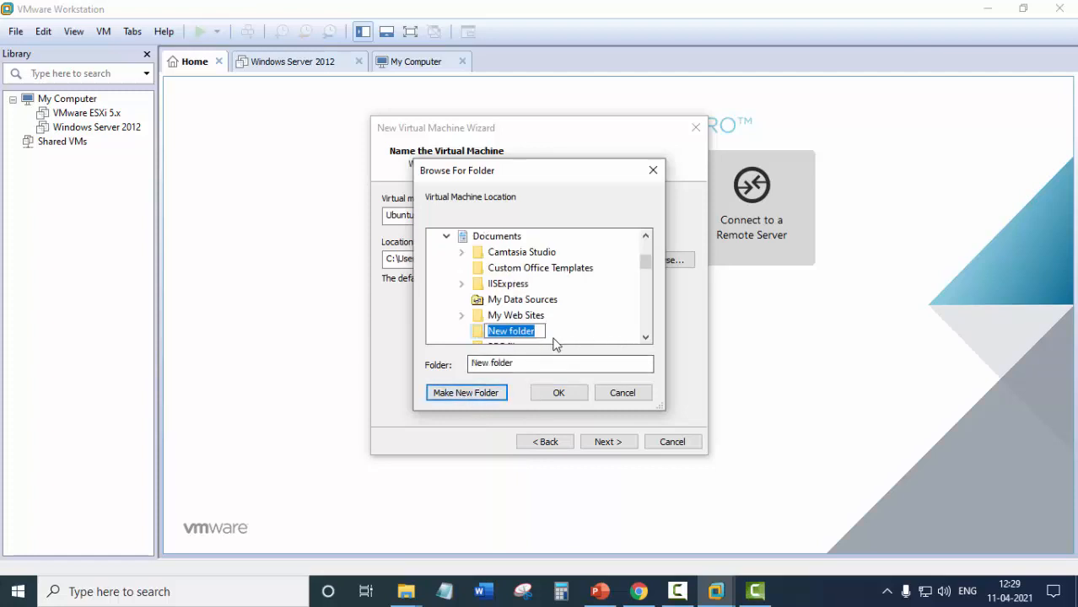
text(C)
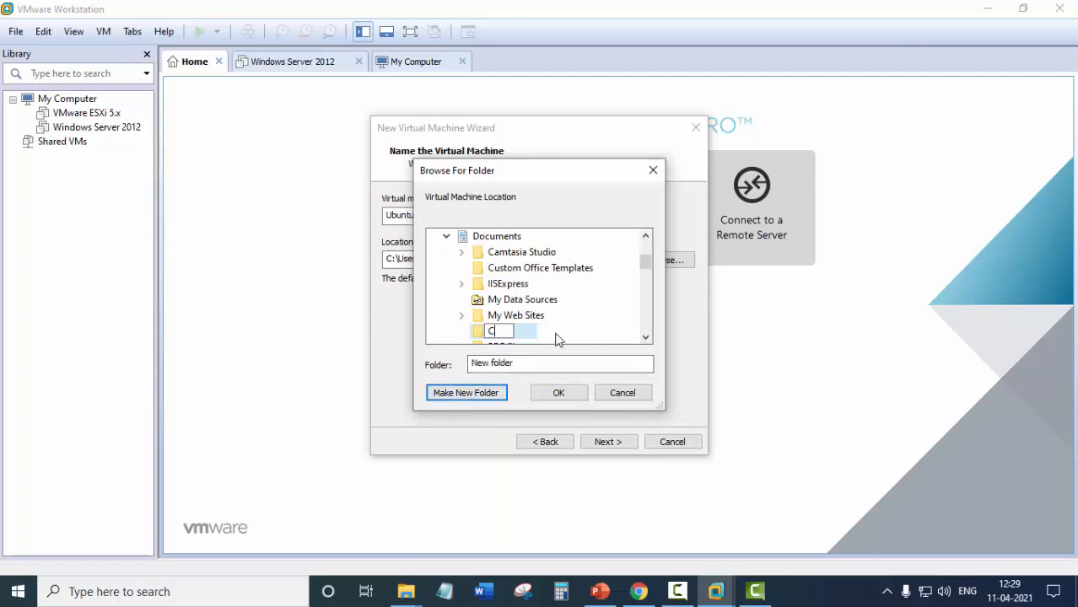
text(itrix Xen)
key(Return)
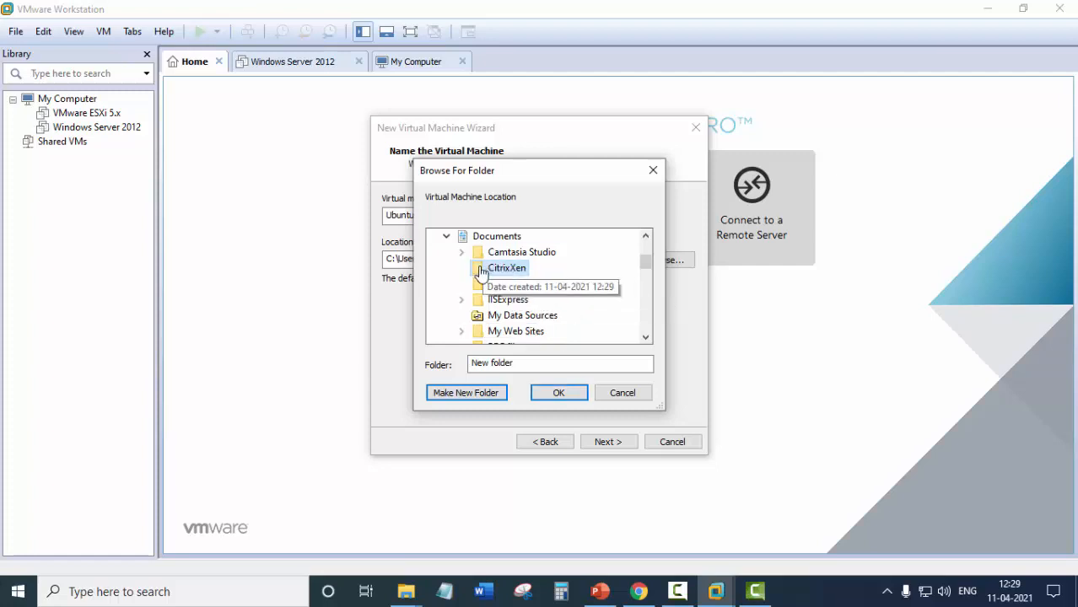
click(570, 393)
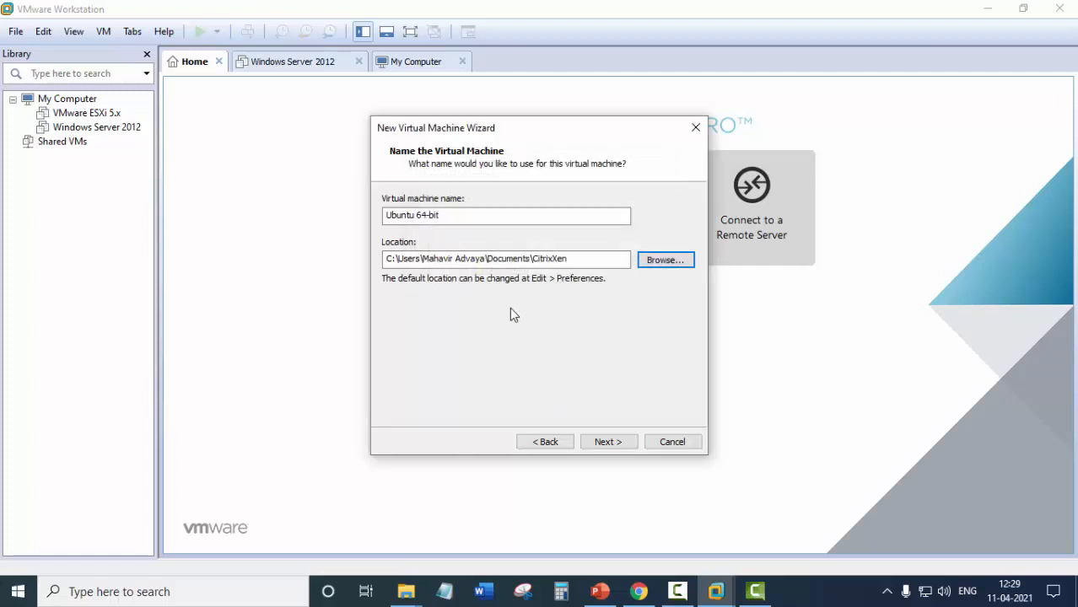
Step: Name the virtual machine CitrixXen and accept one processor with one core
drag(457, 216, 227, 227)
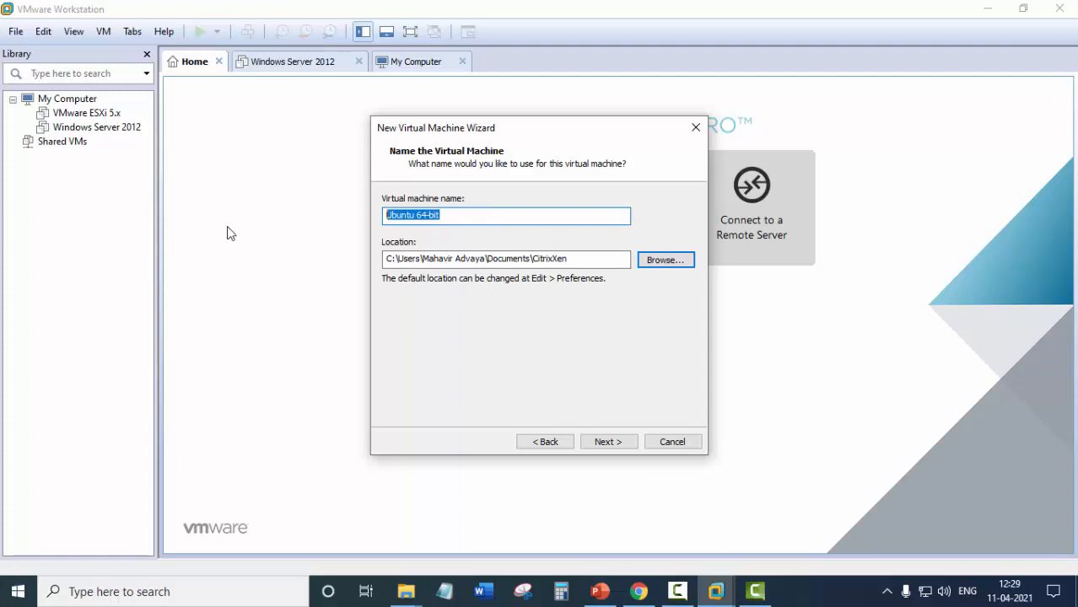
text(CitrixXen)
click(624, 443)
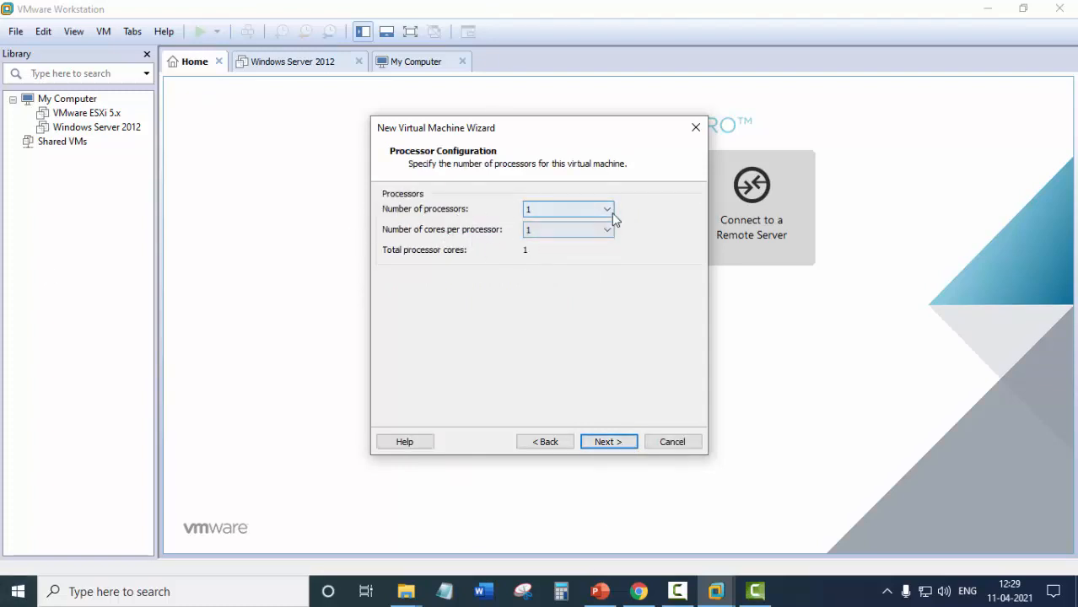
click(614, 440)
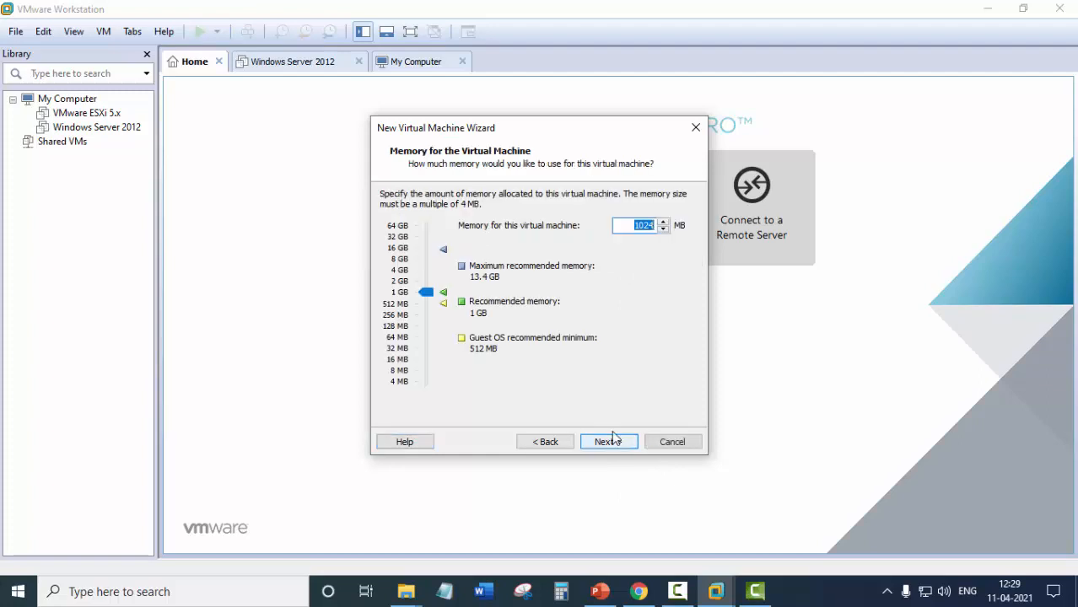
Step: Allocate 6000 MB of memory to the virtual machine
click(627, 225)
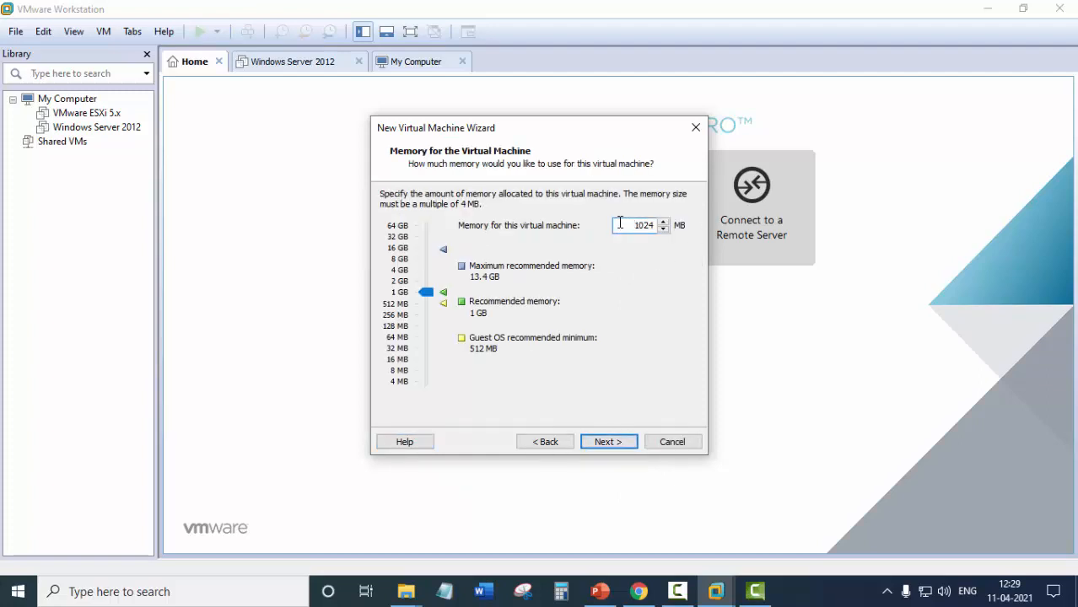
drag(522, 129, 548, 135)
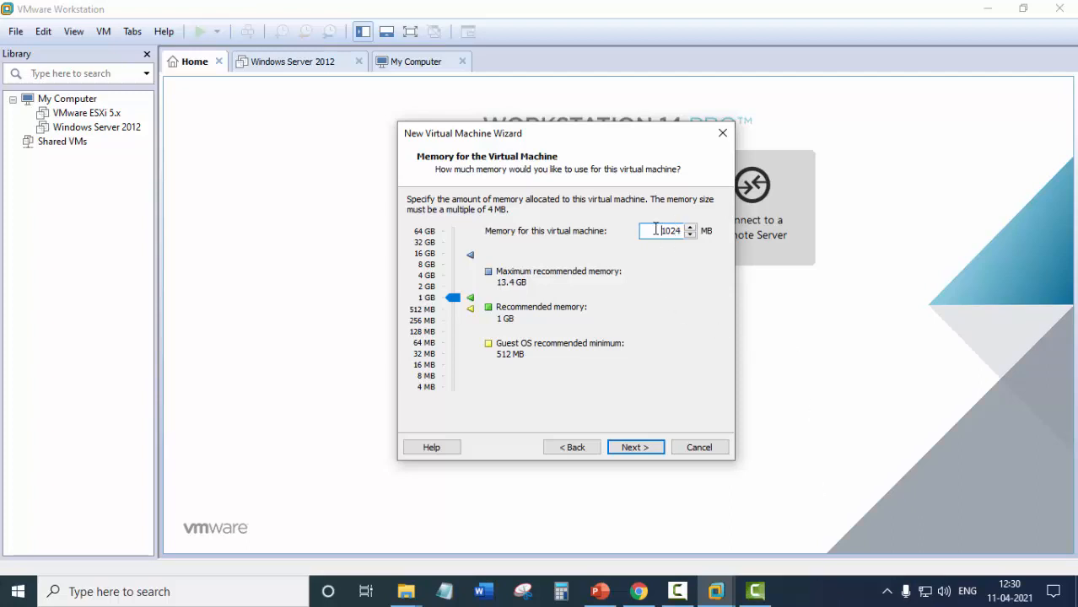
drag(657, 229, 672, 230)
click(653, 238)
drag(653, 228, 689, 229)
text(8192)
text(6000)
click(640, 451)
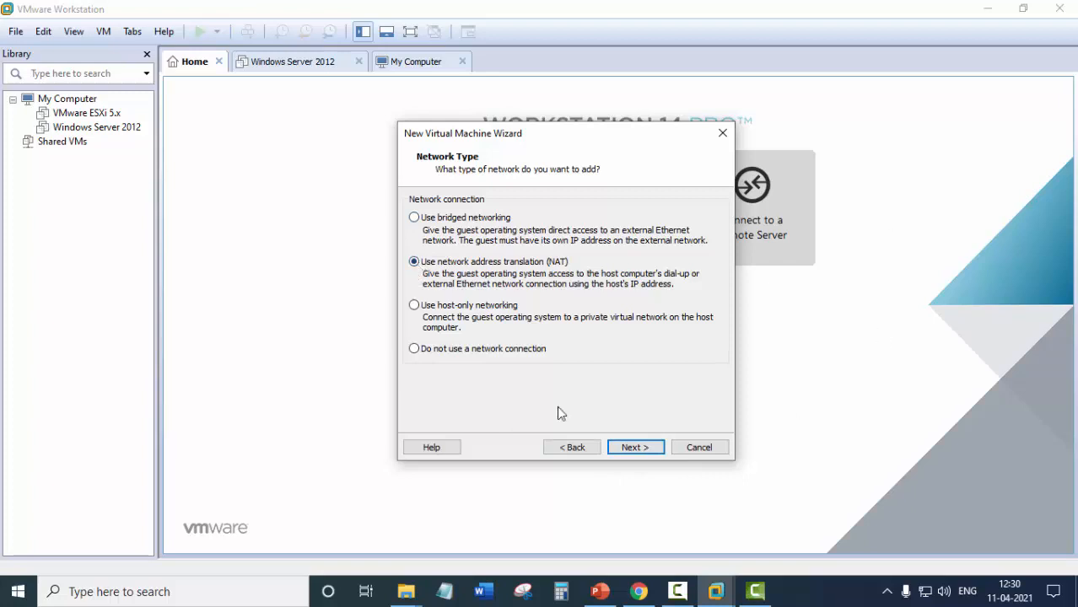
Step: Accept NAT networking, the LSI Logic controller and the SCSI disk type, and choose to create a new virtual disk
click(635, 447)
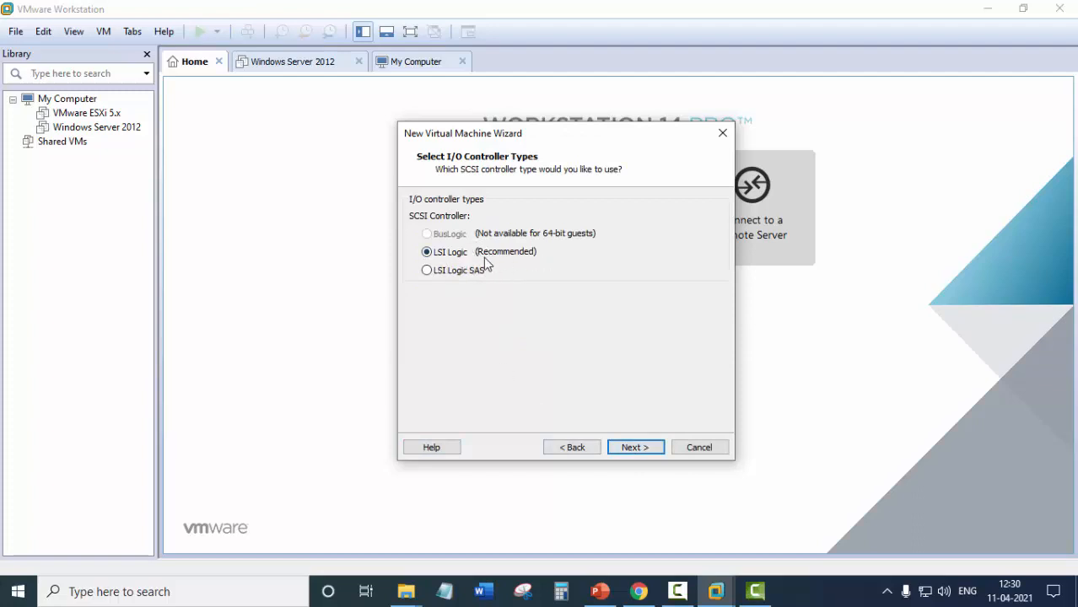
click(643, 451)
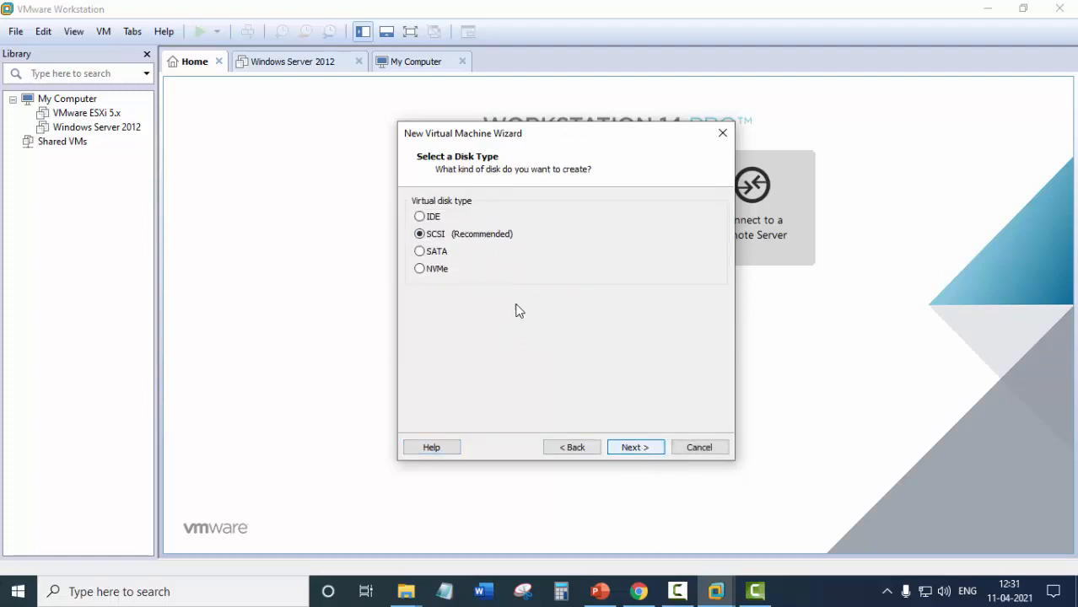
click(632, 449)
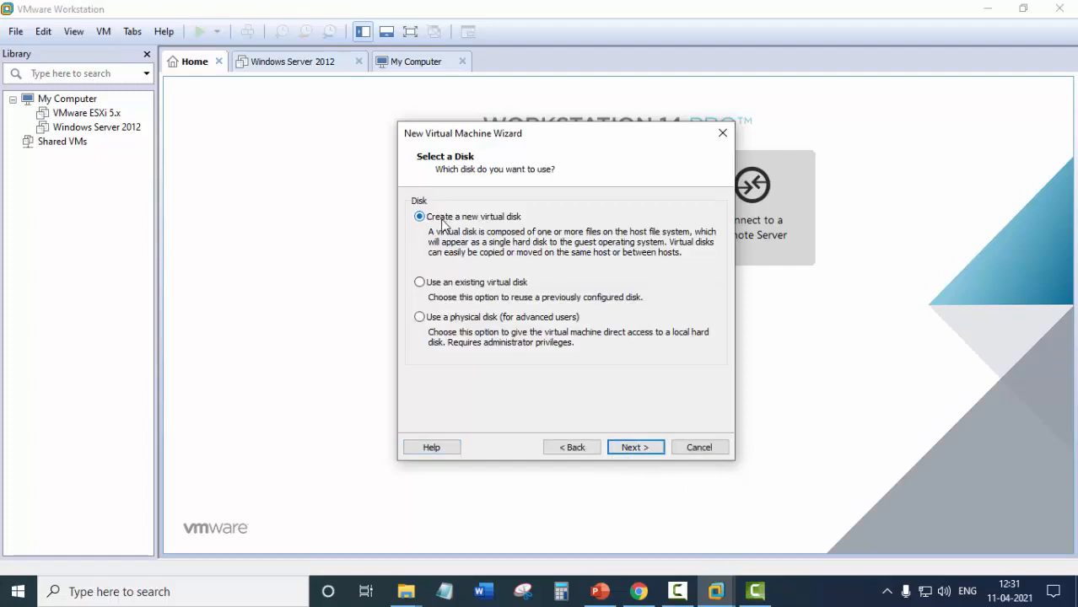
click(636, 448)
Step: Set the maximum disk size to 60 GB and store the virtual disk as a single file
click(529, 204)
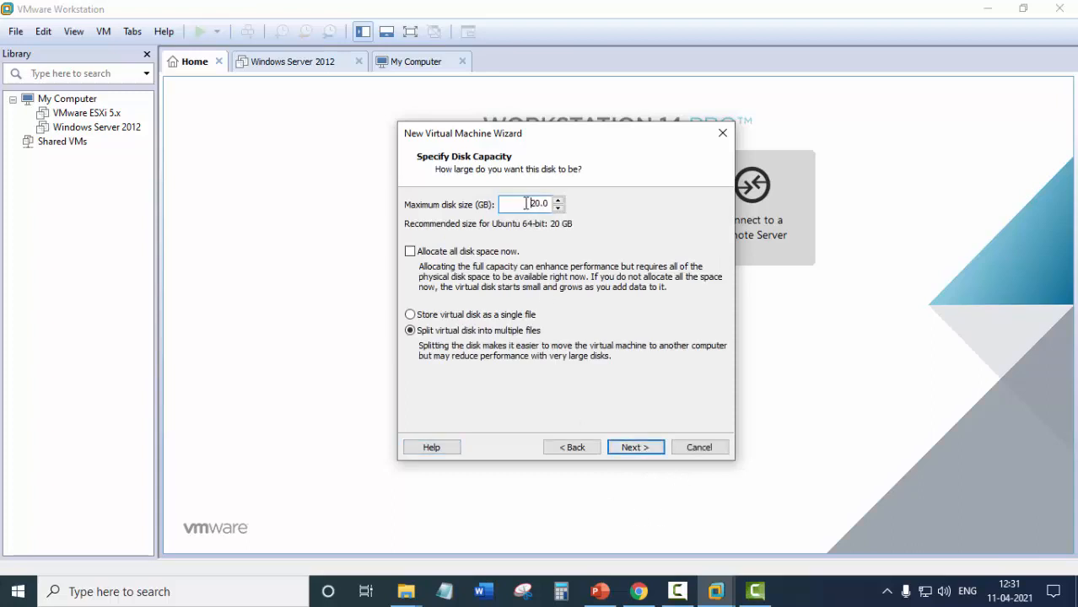
drag(529, 203, 590, 216)
text(60)
double_click(534, 205)
click(411, 315)
click(637, 448)
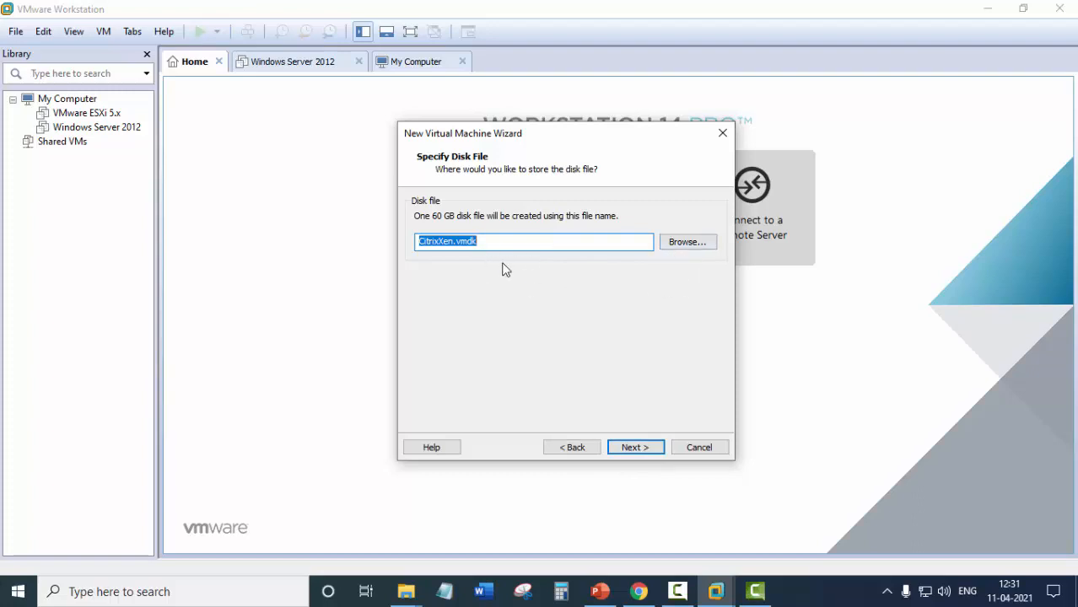
Step: Save the disk file as CitrixXen.vmdk in the CitrixXen folder on drive F
click(688, 244)
click(418, 351)
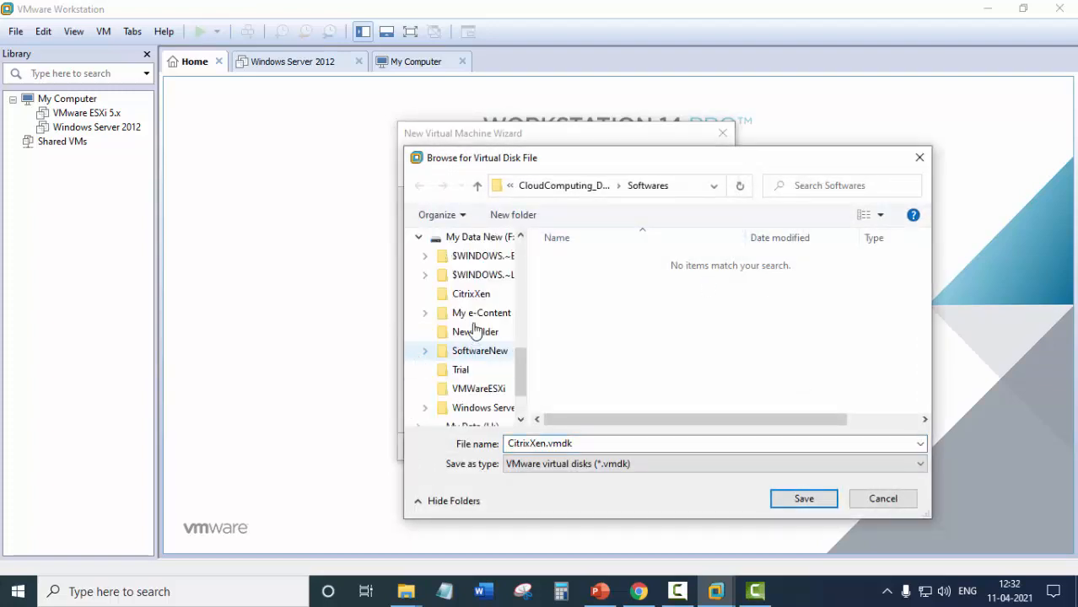
click(466, 295)
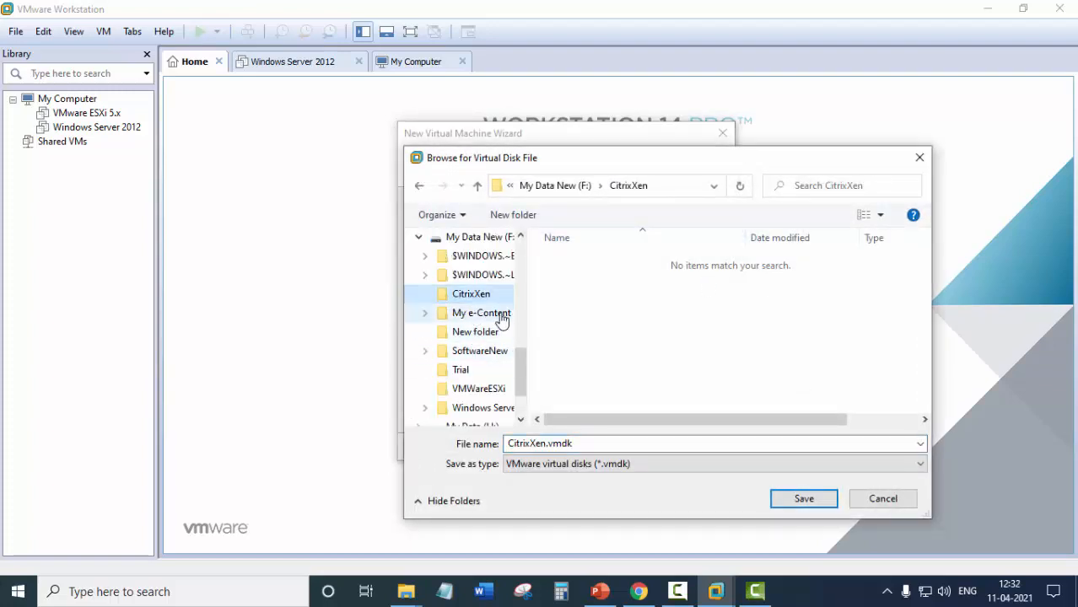
click(823, 502)
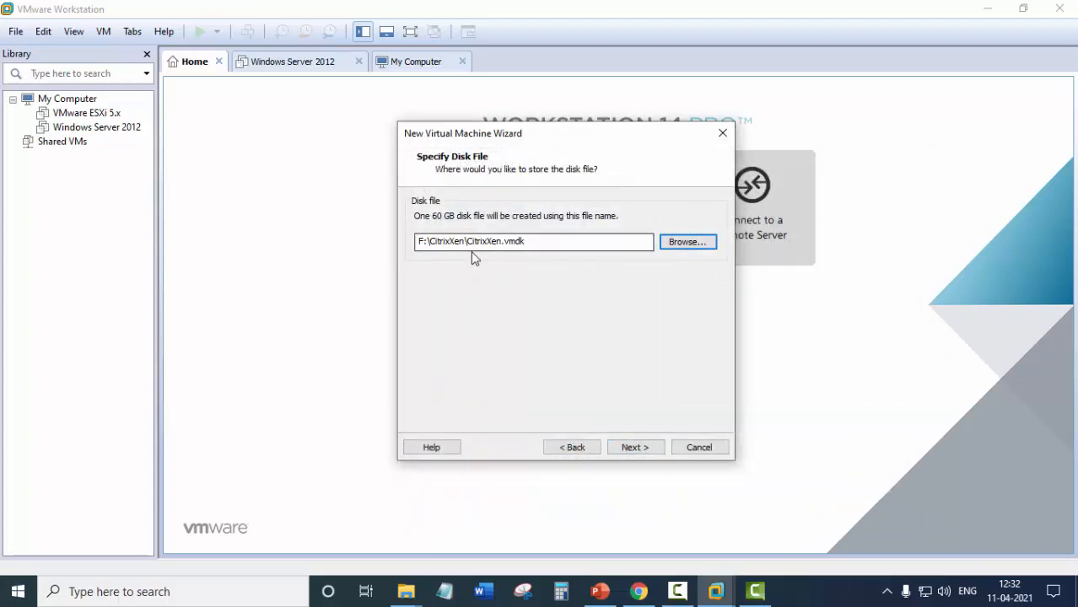
click(635, 447)
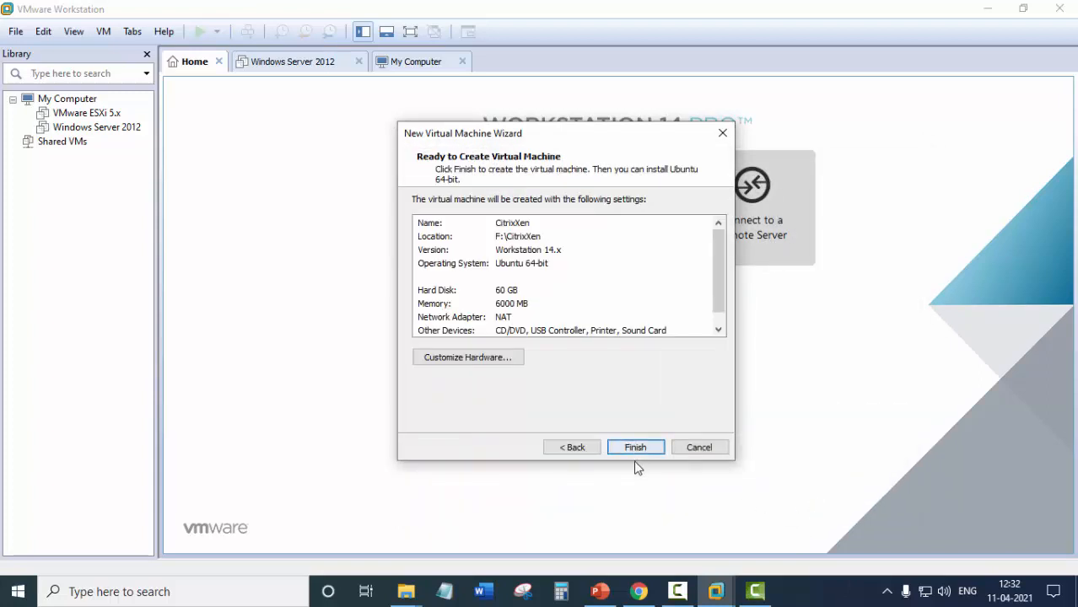
Step: Review the settings summary and finish creating the CitrixXen virtual machine
scroll(616, 304, down, 1)
scroll(616, 304, up, 1)
click(636, 450)
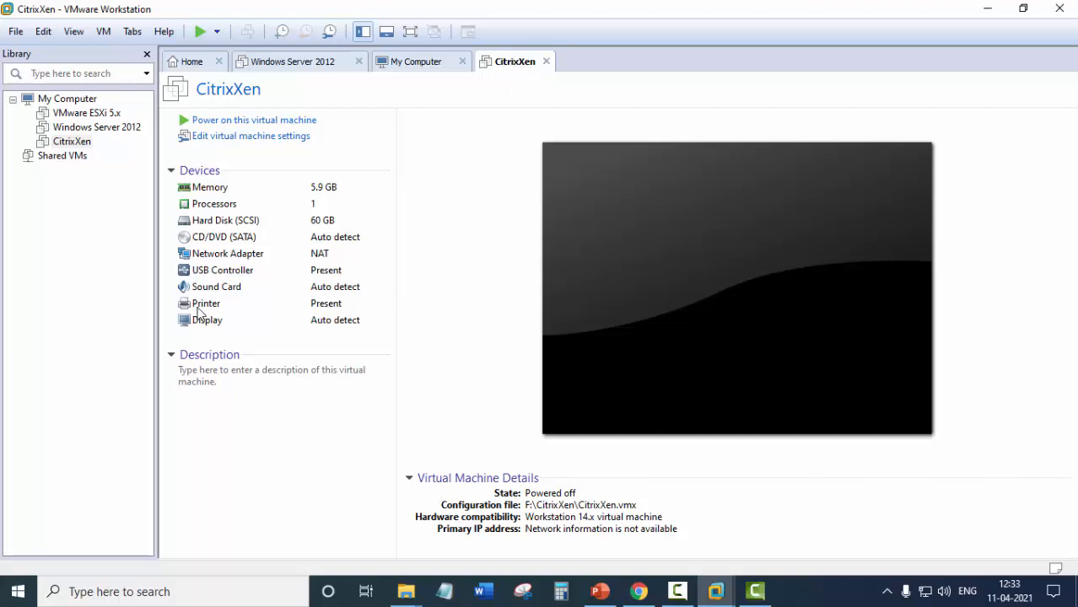
Step: Connect the CitrixXen machine's CD/DVD drive to the ISO image XenServer-6.2.0-install-cd.iso in the XenServerClient folder
click(228, 243)
double_click(228, 243)
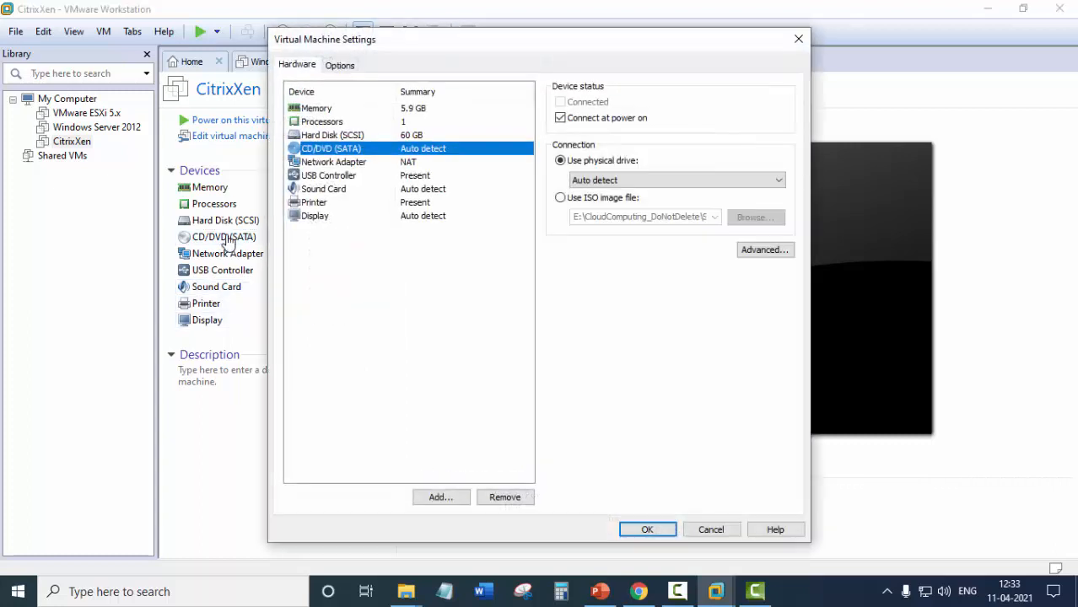
click(558, 199)
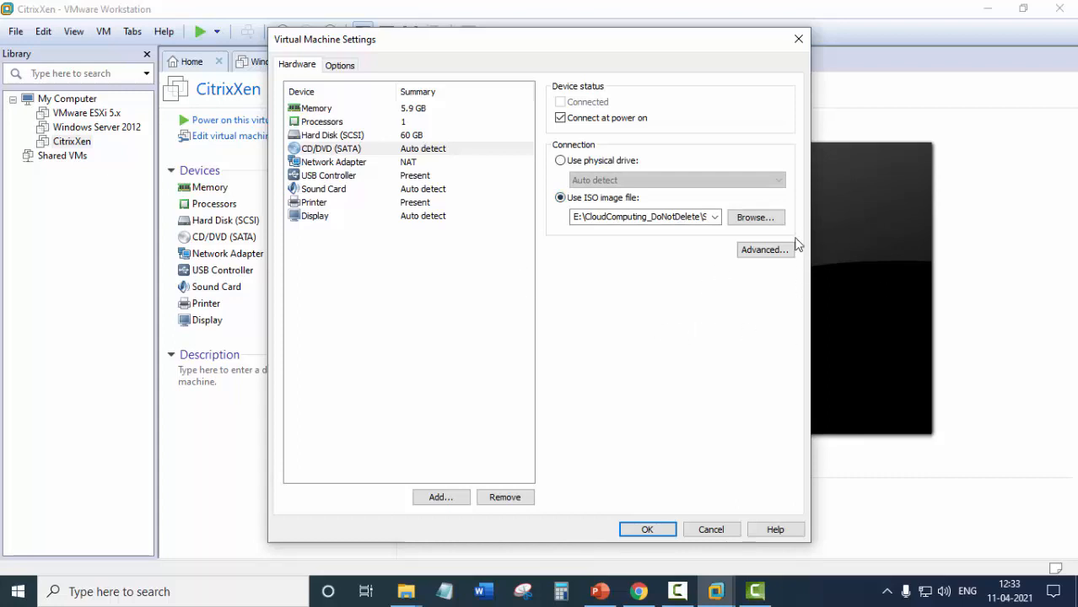
click(756, 219)
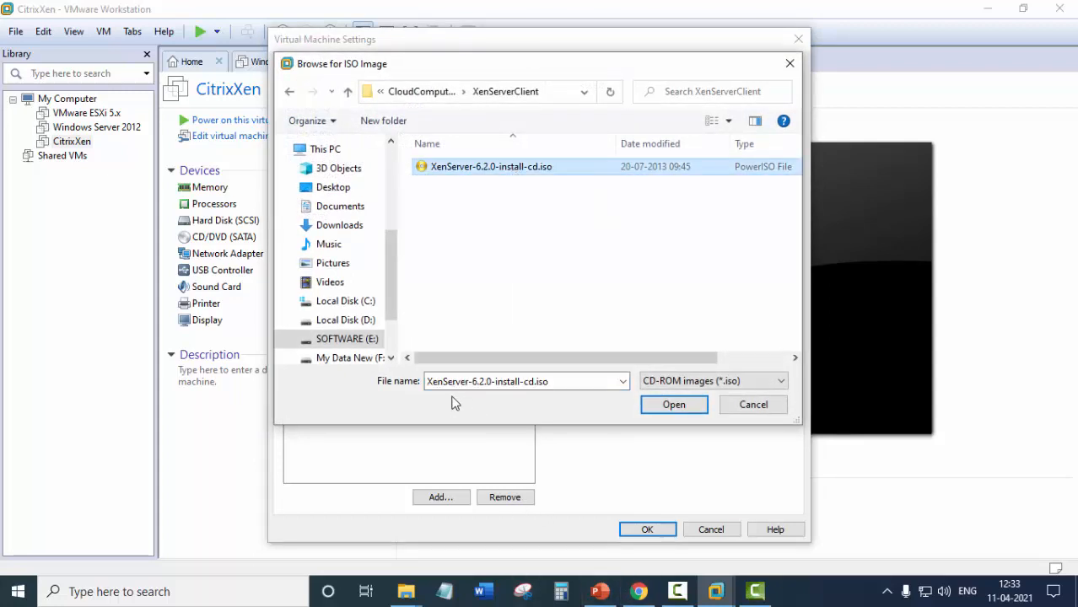
click(674, 407)
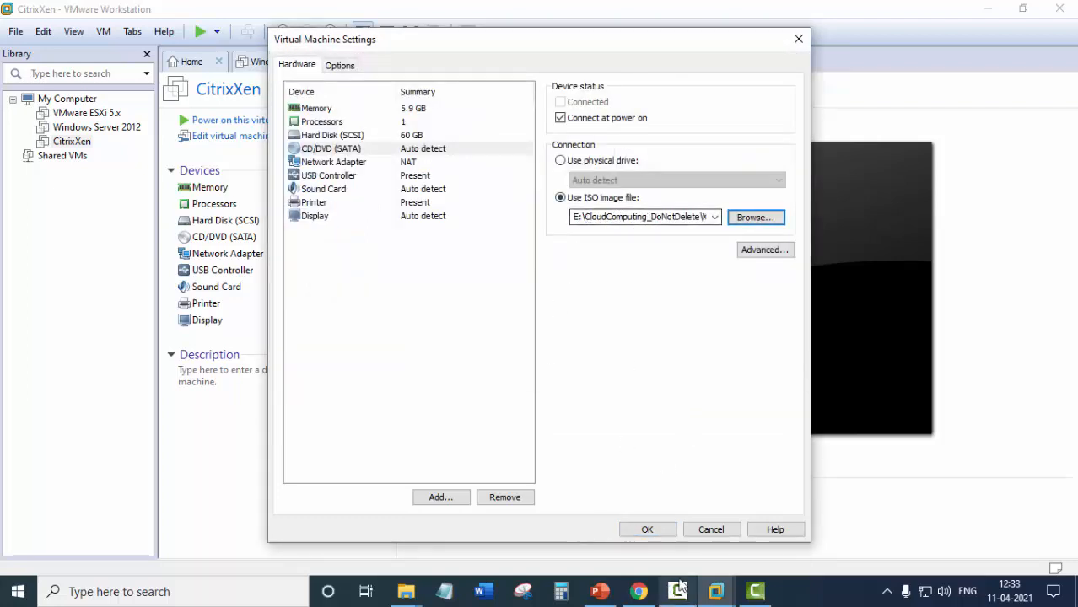
click(648, 530)
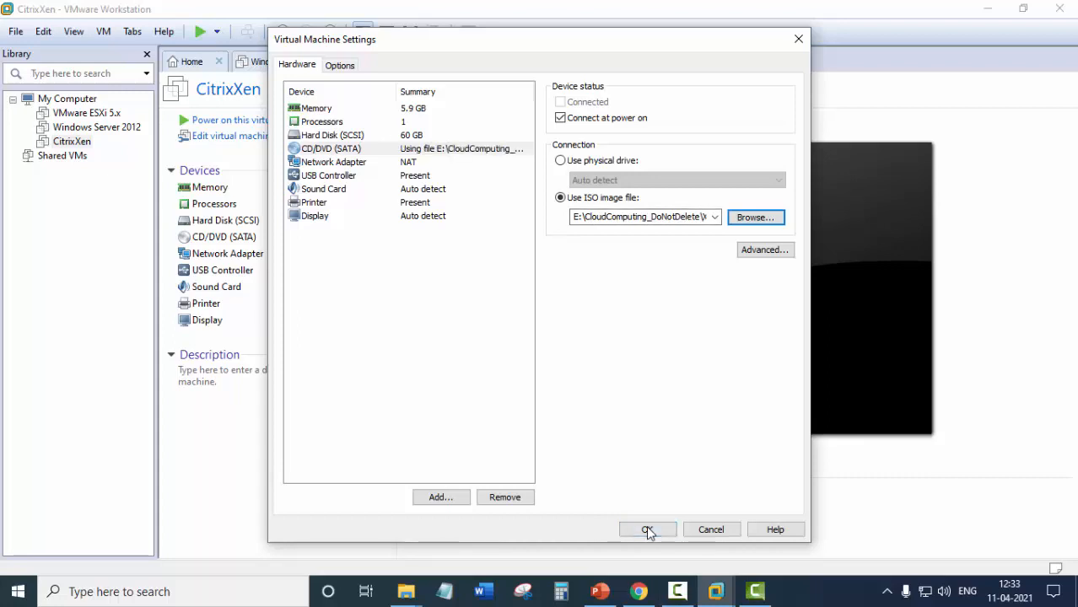